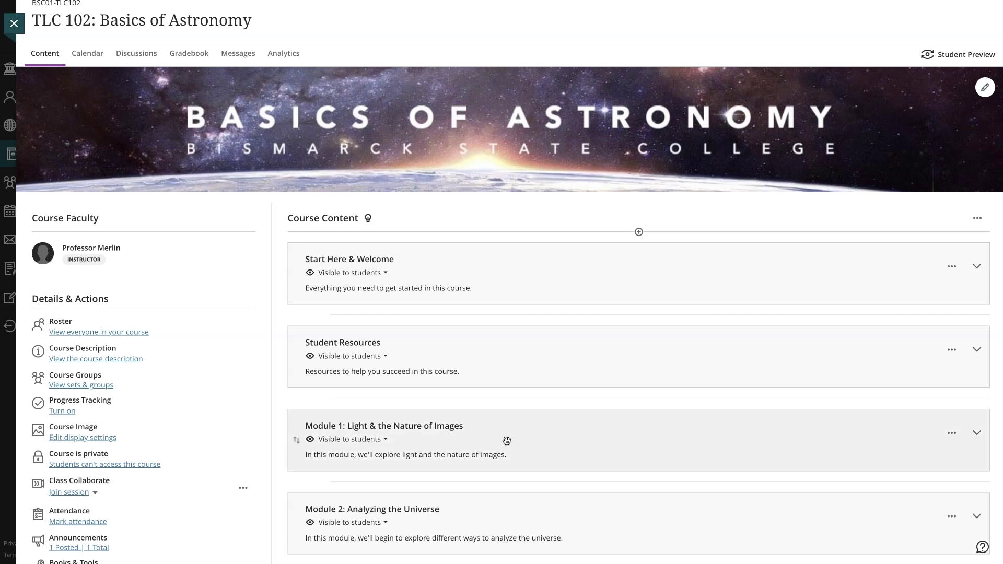
- Expand Module 1 and add new content after 1.1 Nature of Images
click(976, 433)
scroll(806, 470, down, 1)
scroll(806, 470, down, 1)
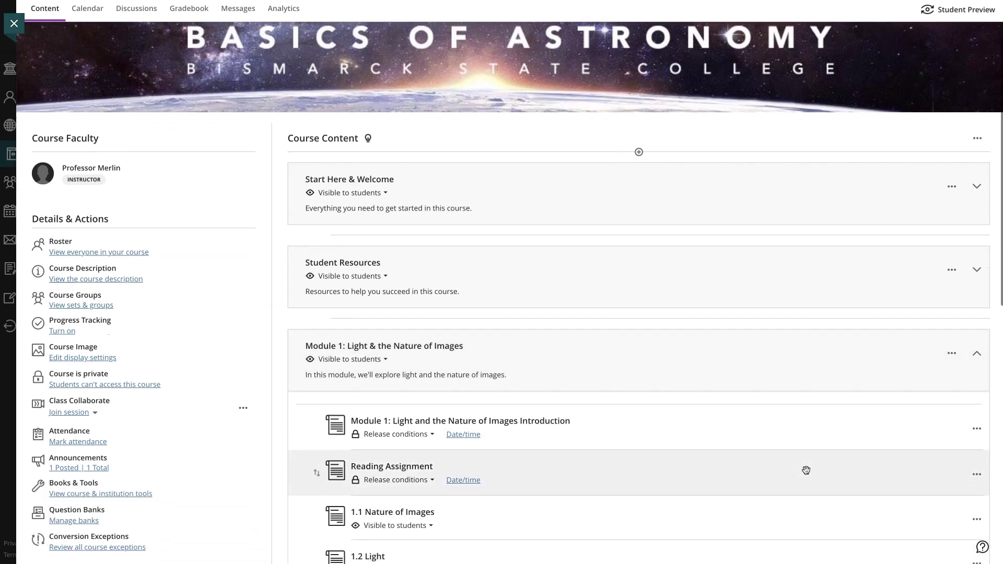
scroll(805, 470, down, 2)
scroll(806, 470, down, 1)
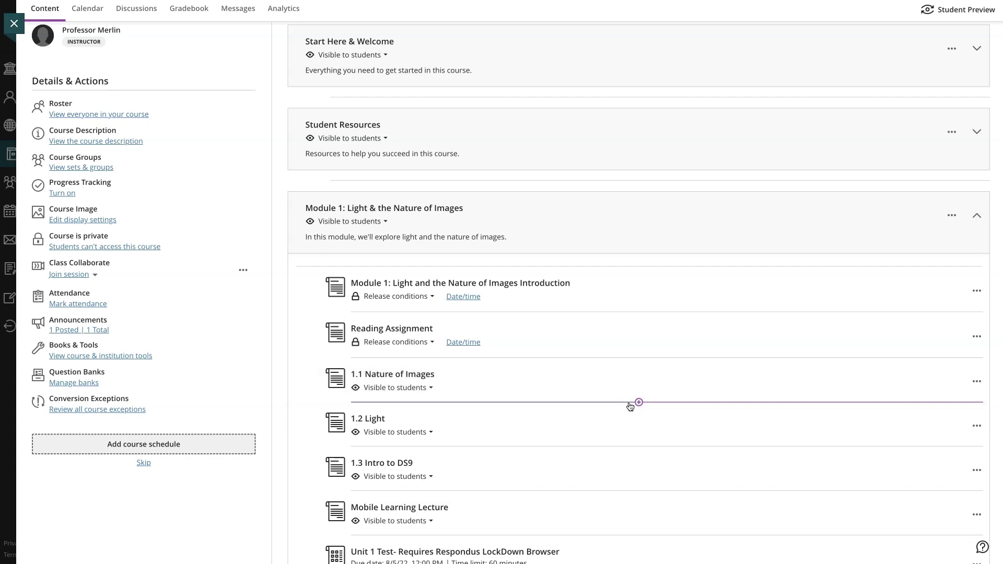
click(639, 403)
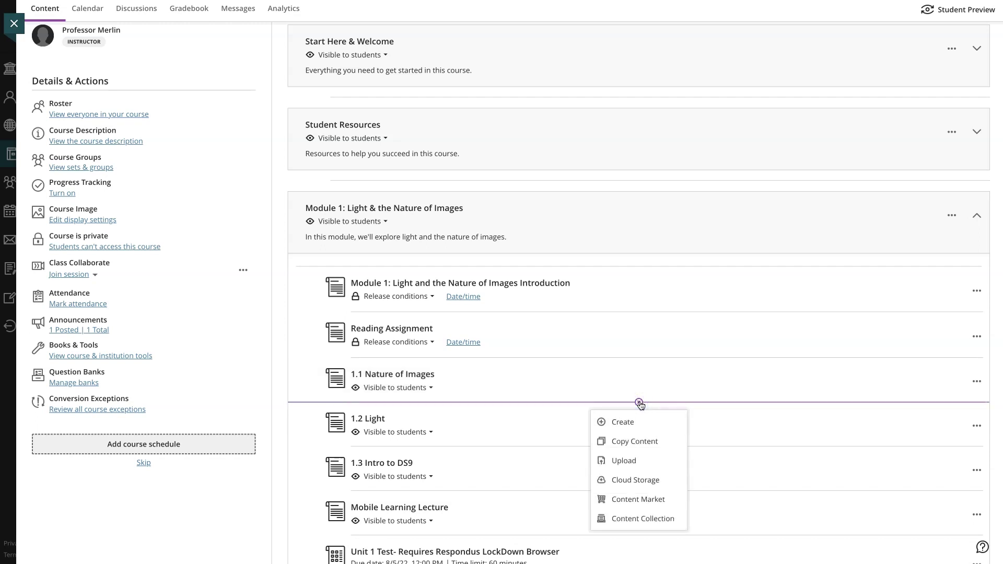
- Open the YuJa Media Chooser CIM- BSC tool from the Content Market
click(643, 500)
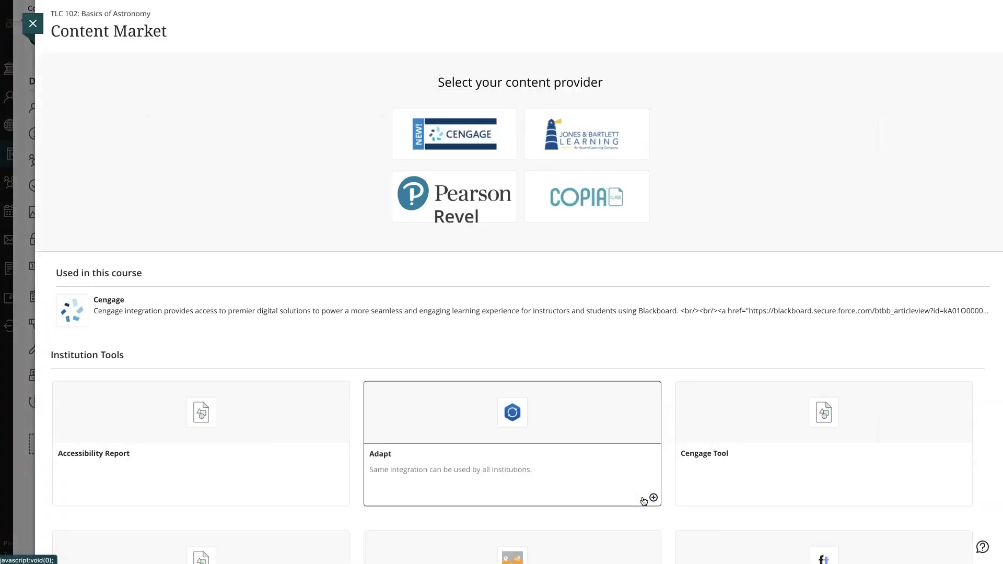
scroll(643, 500, down, 1)
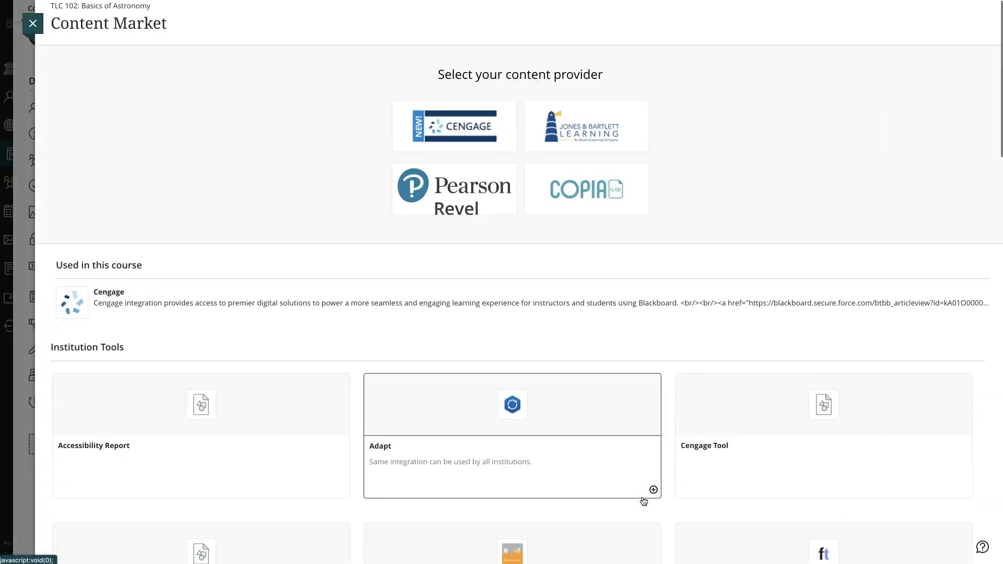
scroll(643, 500, down, 4)
scroll(642, 500, down, 3)
scroll(642, 500, down, 4)
scroll(643, 501, down, 4)
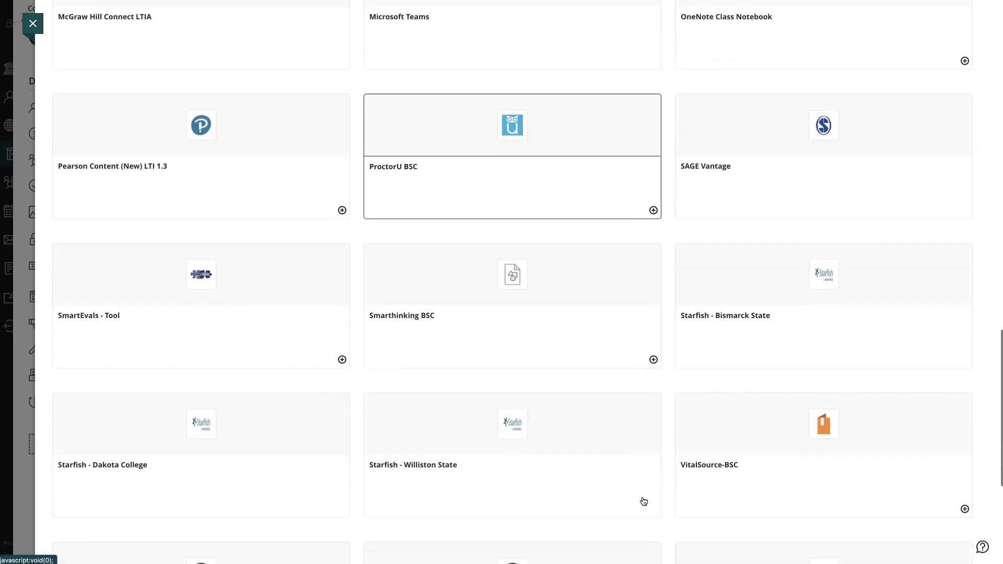
scroll(644, 501, down, 3)
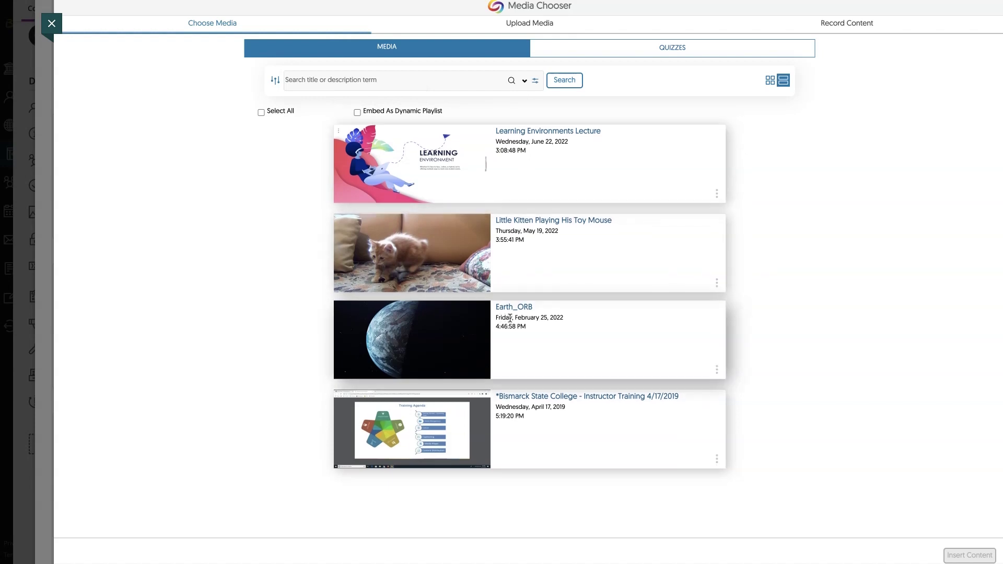
- Insert the Earth_ORB video into Module 1
click(480, 324)
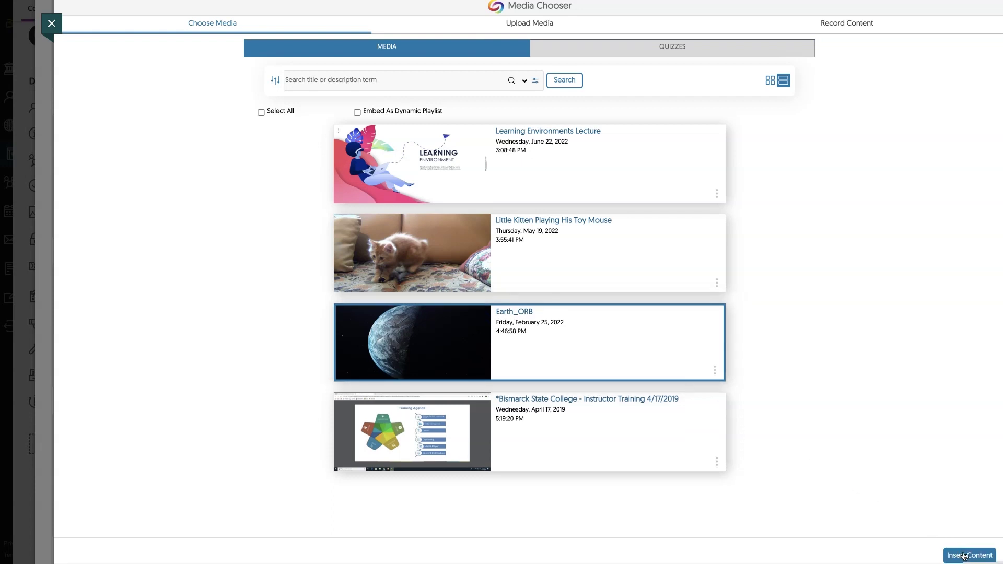
click(965, 556)
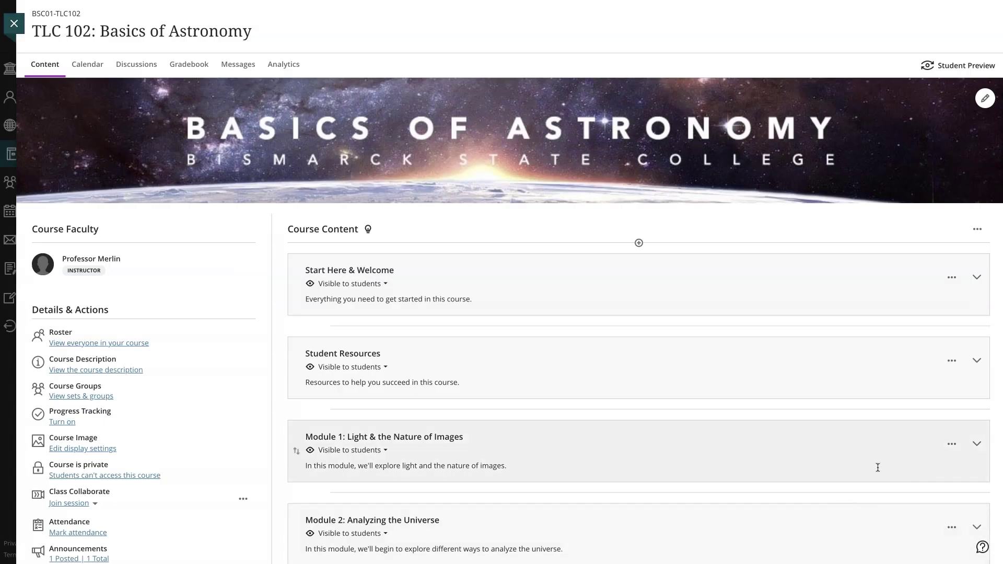
- Expand Module 1, check the new Earth_ORB item, and open 1.1 Nature of Images
click(864, 453)
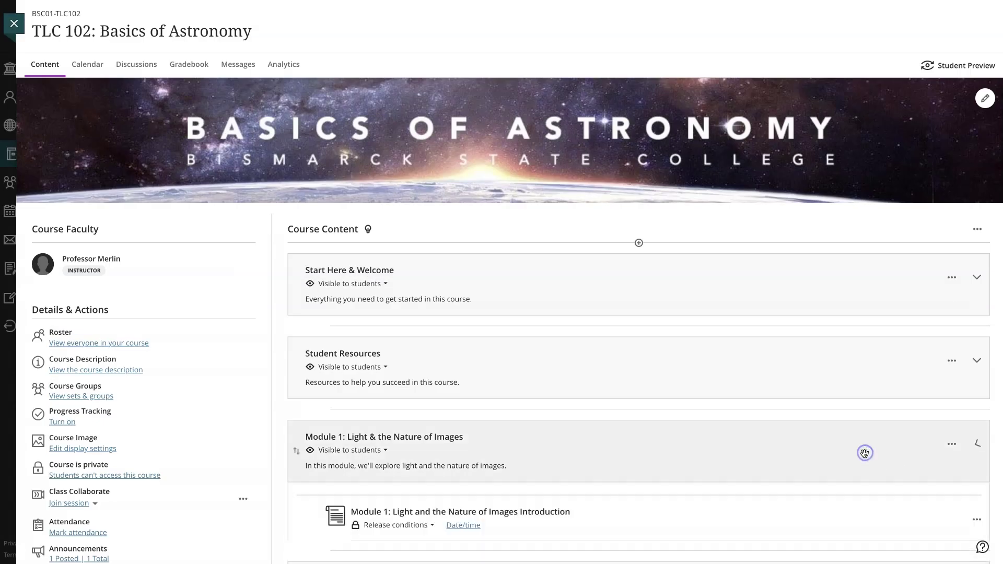
scroll(865, 453, down, 2)
scroll(864, 453, down, 2)
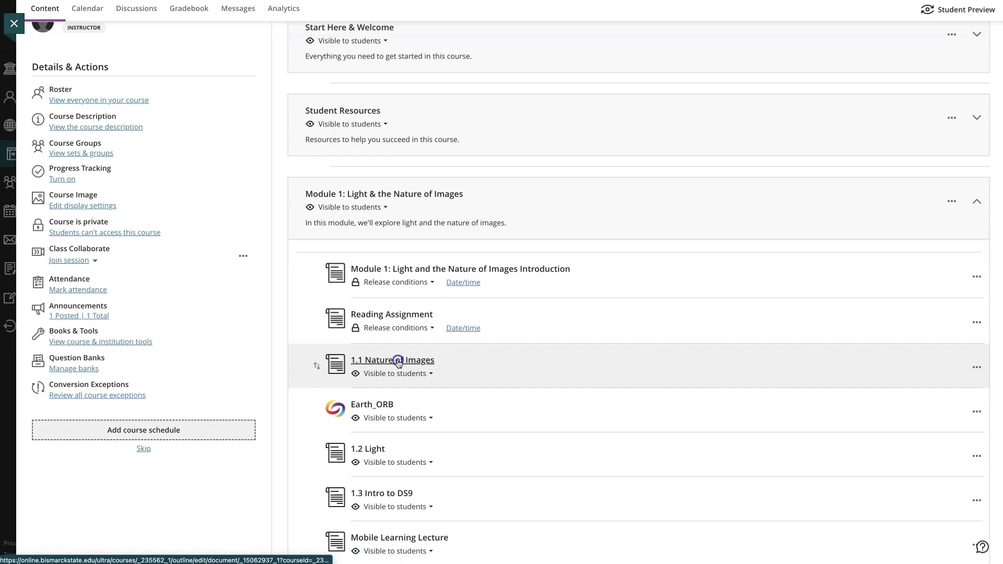
click(398, 362)
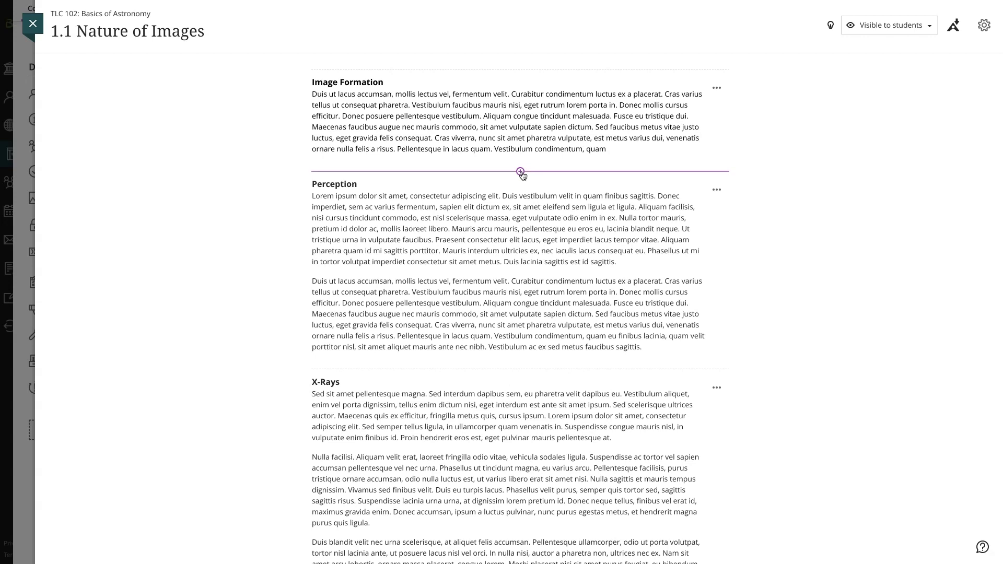
- Add a text block between Image Formation and Perception and list its insert-content options
click(520, 172)
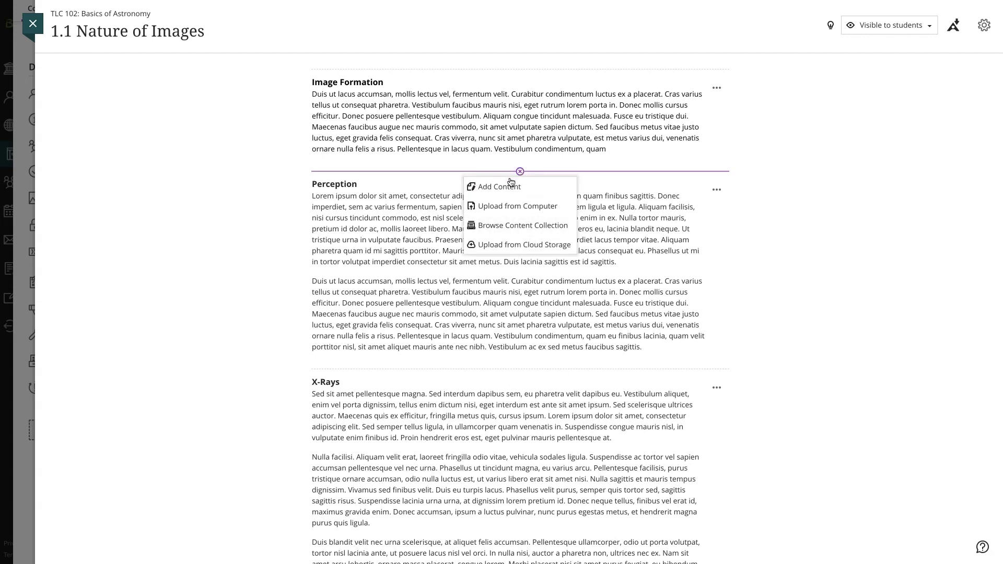
click(507, 189)
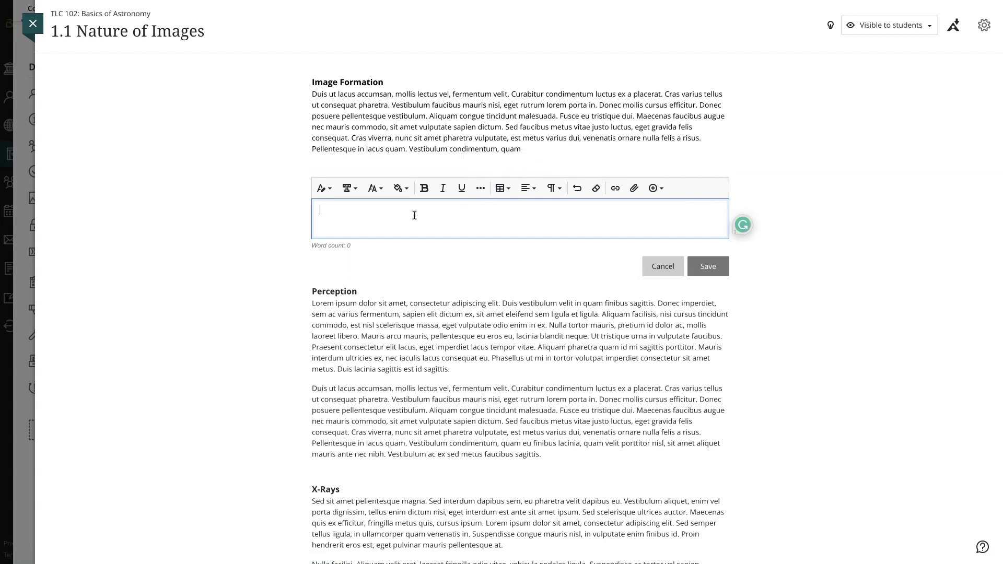
click(656, 190)
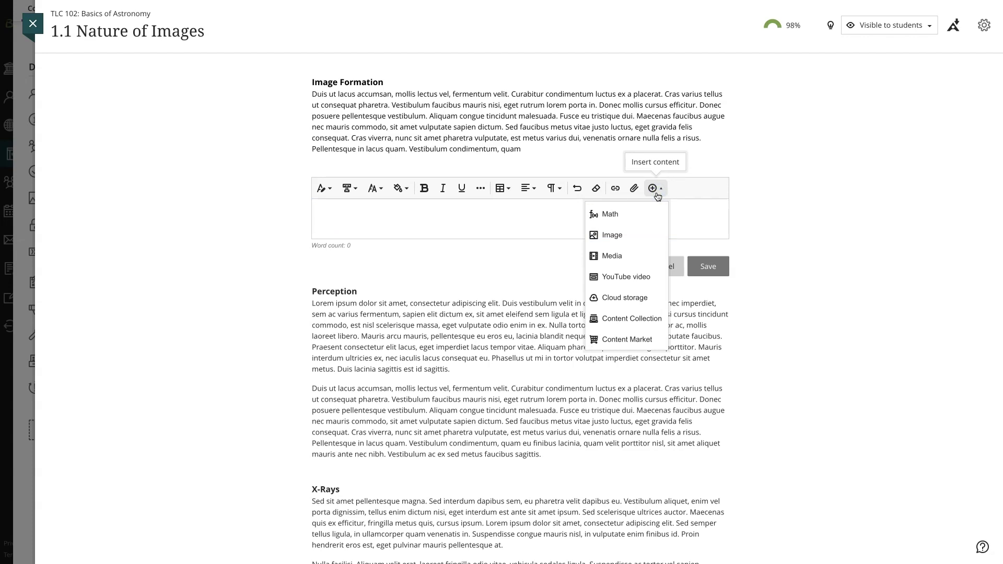
- Open the YuJa Media Chooser from the Content Market for the new block
click(636, 340)
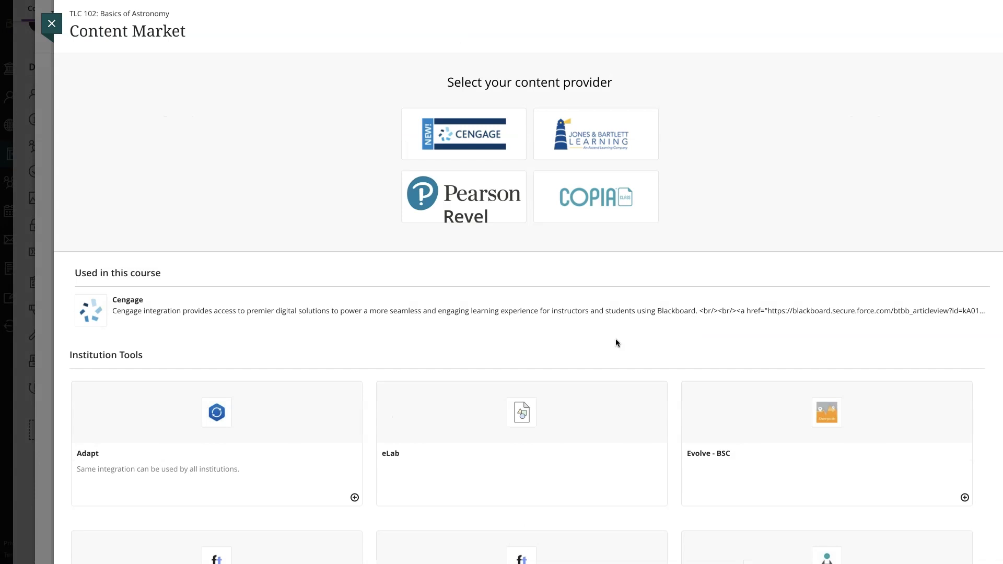
scroll(616, 342, down, 5)
scroll(616, 343, down, 5)
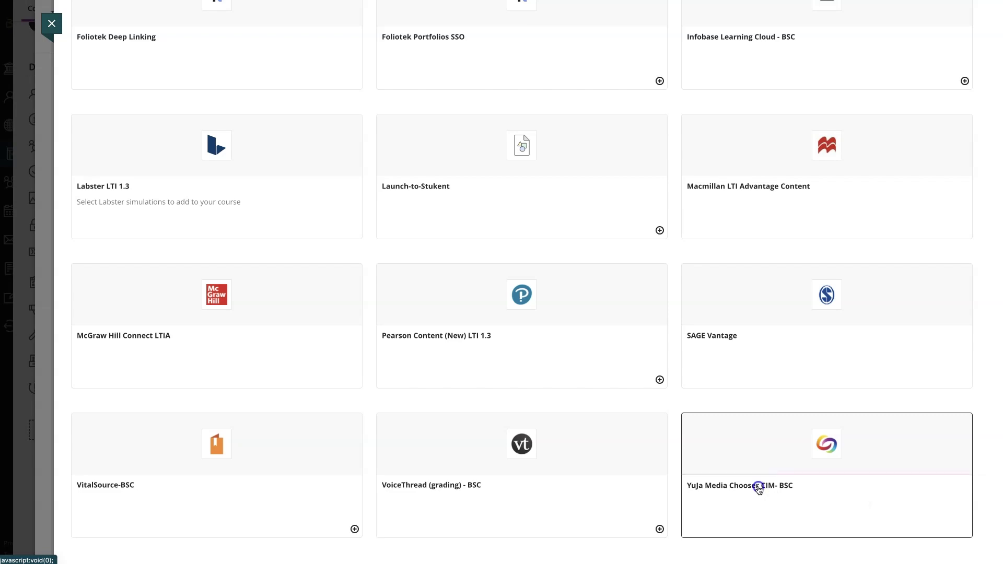
click(758, 486)
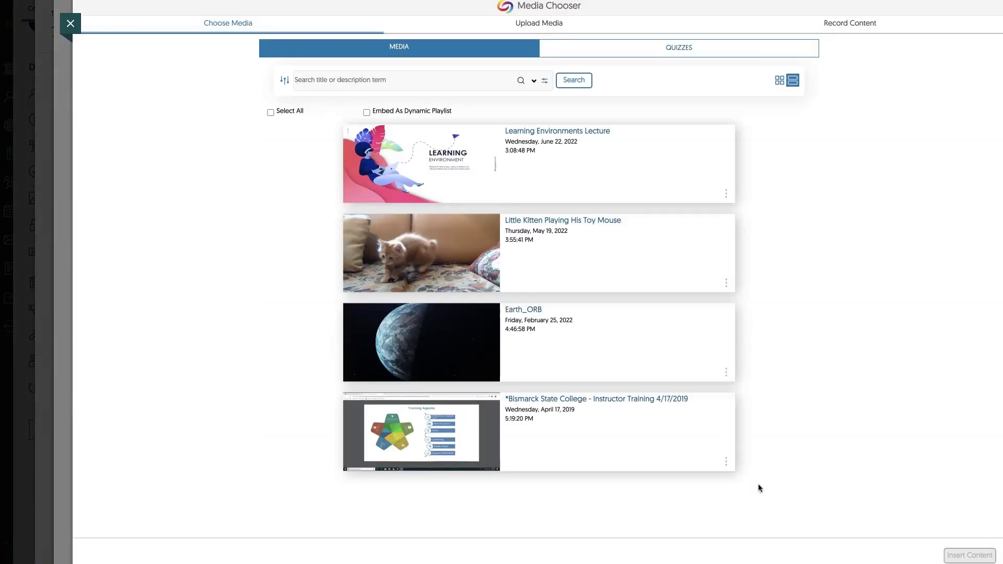
- Pick the Earth_ORB video and insert it into the block
click(536, 329)
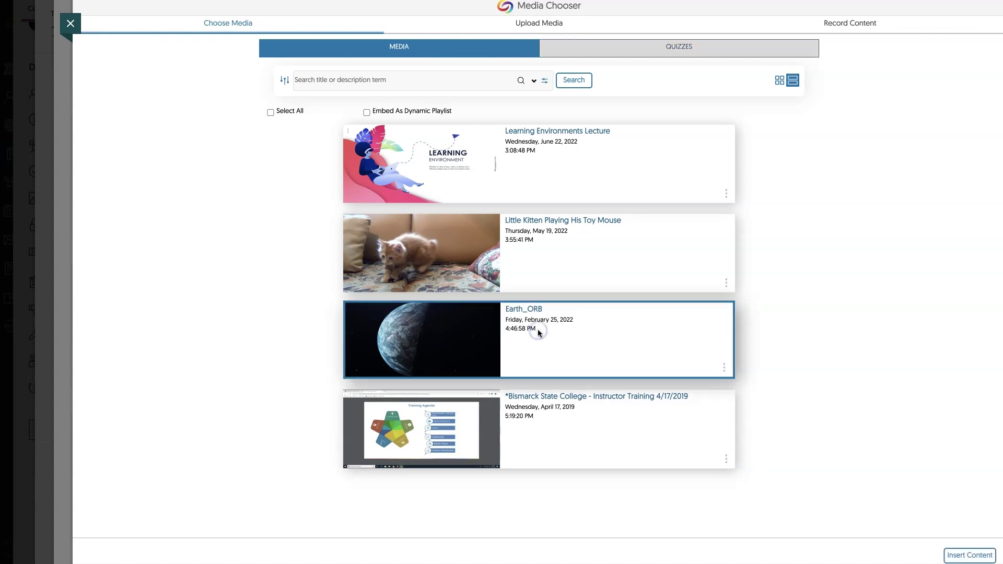
click(961, 554)
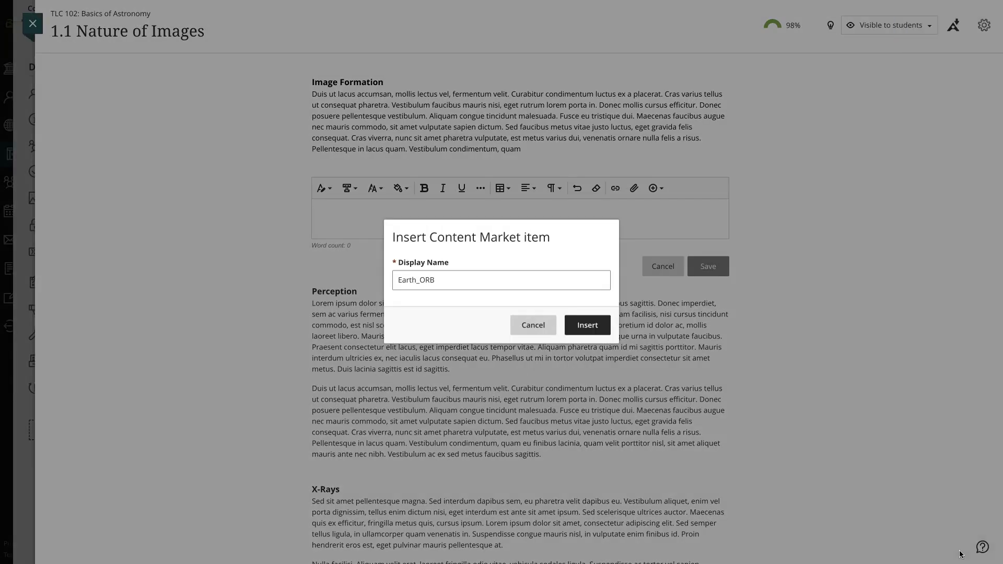
- Rename the embedded video to 'Orb of the Earth' and insert it
click(421, 281)
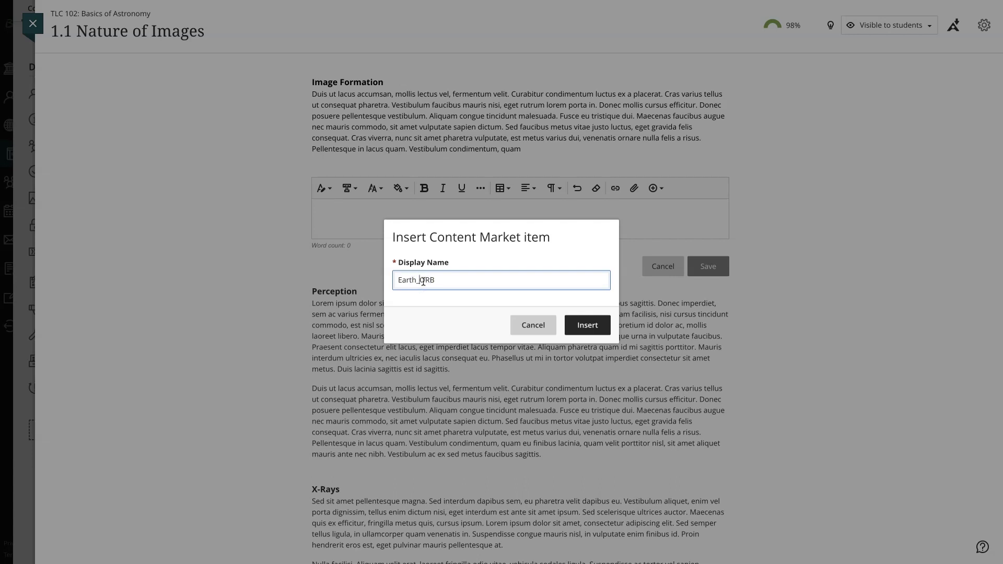
key(BackSpace)
key(BackSpace)
key(BackSpace)
key(ctrl+a)
text(Orb of the EArth)
key(BackSpace)
key(BackSpace)
key(BackSpace)
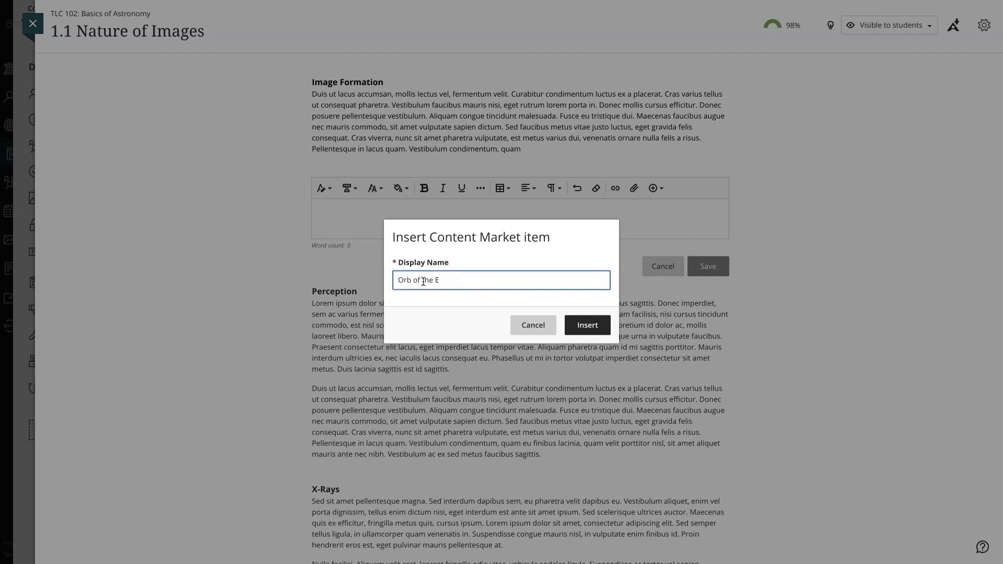
click(584, 324)
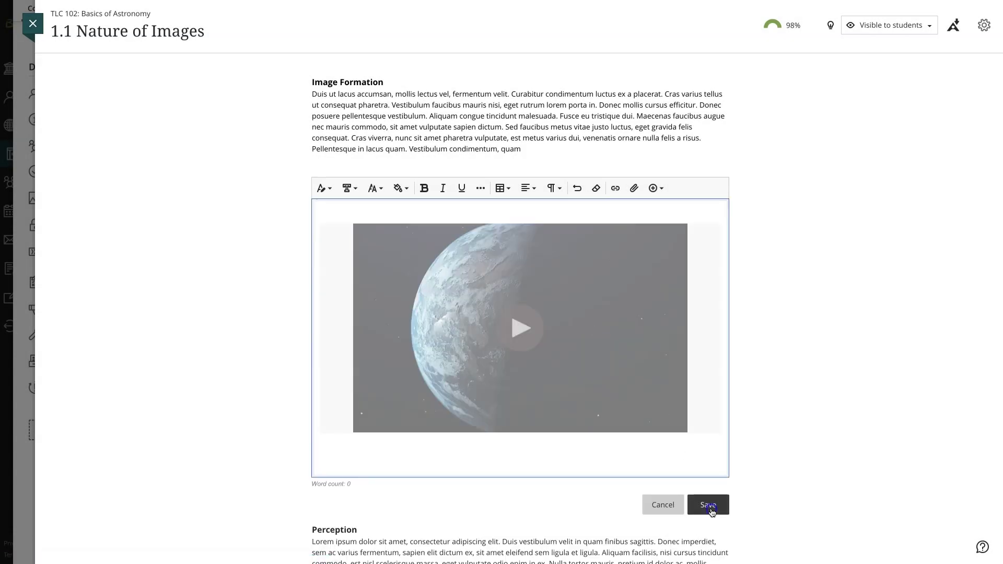
- Save the block and test-play the embedded Earth video
click(711, 506)
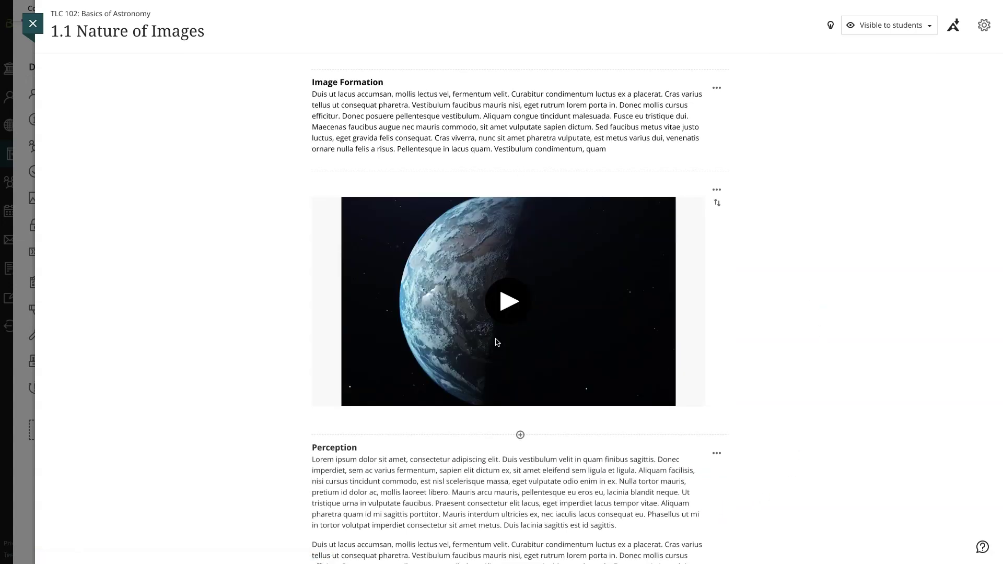
click(520, 299)
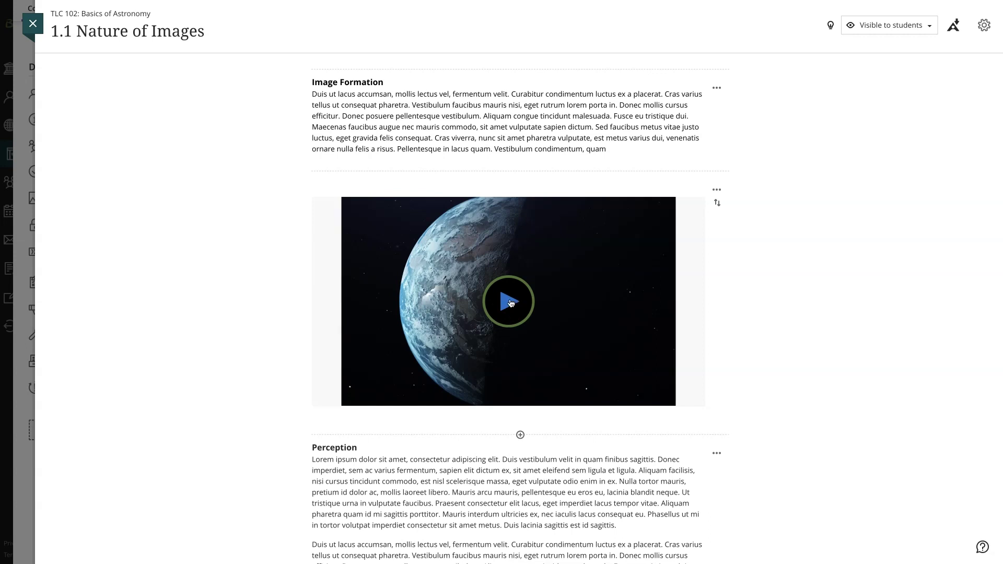